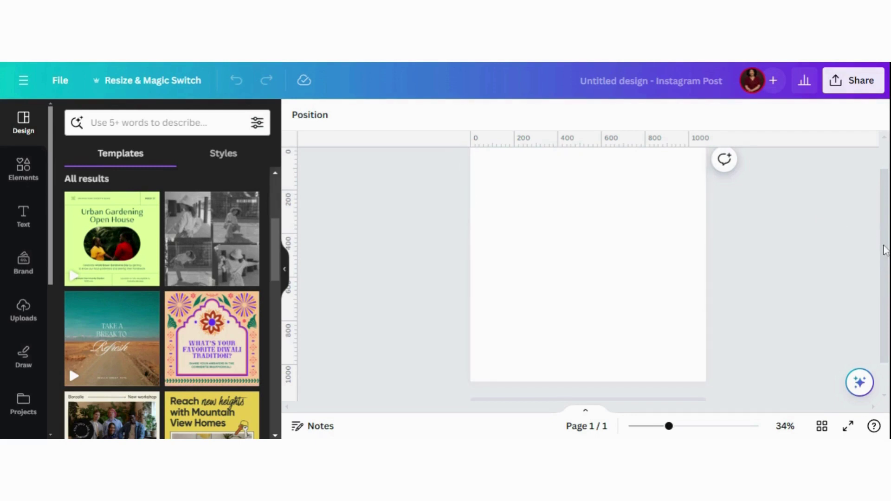
# Step: Search the design templates for "quote"
pyautogui.moveTo(885, 246); pyautogui.dragTo(885, 239)
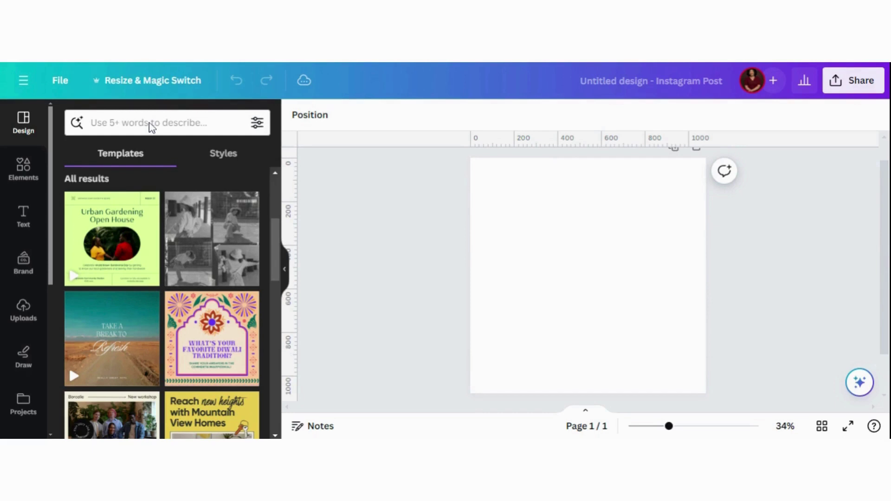
pyautogui.click(151, 124)
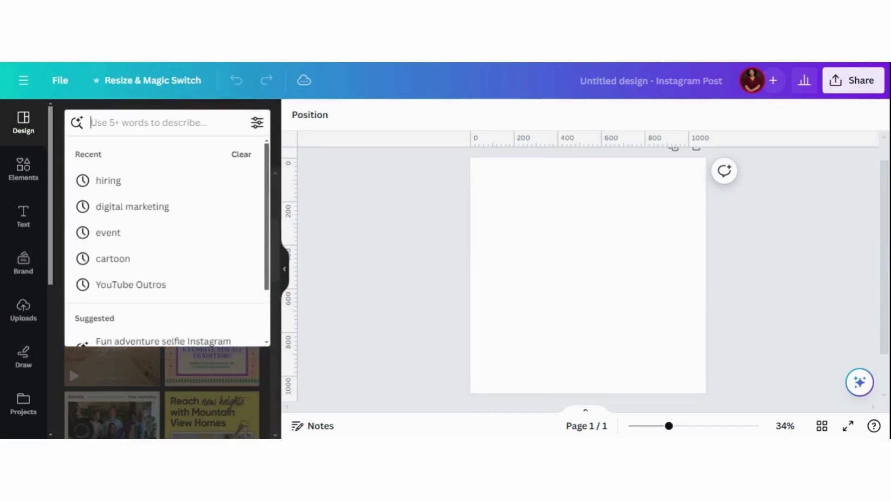
pyautogui.write('quote')
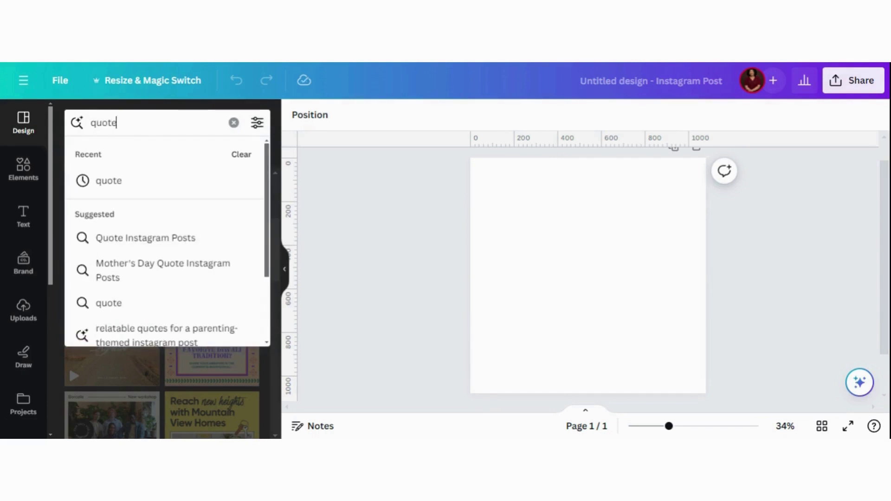
pyautogui.click(116, 186)
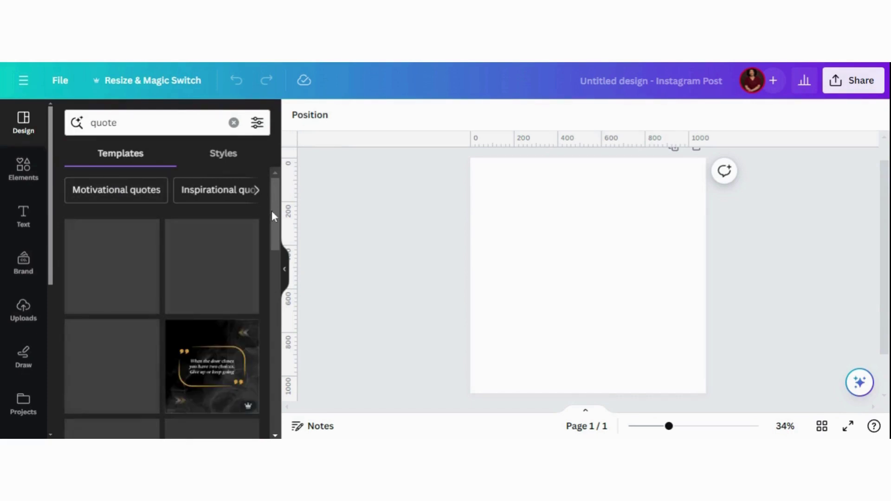
# Step: Find the Pastel Pink Bold Minimalist Self Love Quote template ("never stop chasing your dreams") in the results and apply it to the page
pyautogui.moveTo(277, 226); pyautogui.dragTo(276, 380)
pyautogui.scroll(-3, 261, 342)
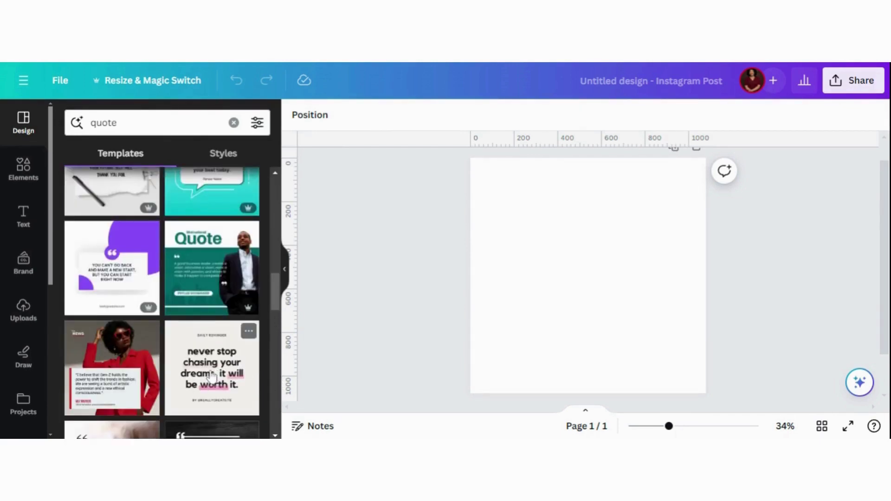
pyautogui.click(249, 335)
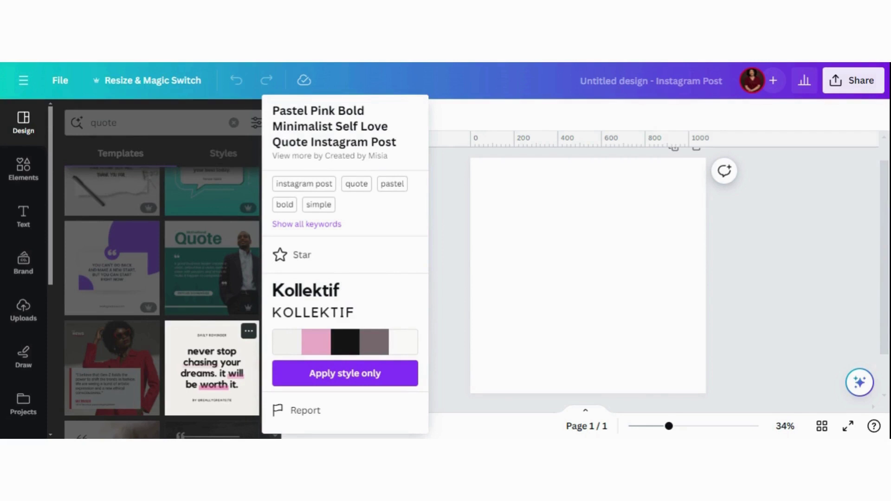
pyautogui.click(232, 370)
pyautogui.click(217, 378)
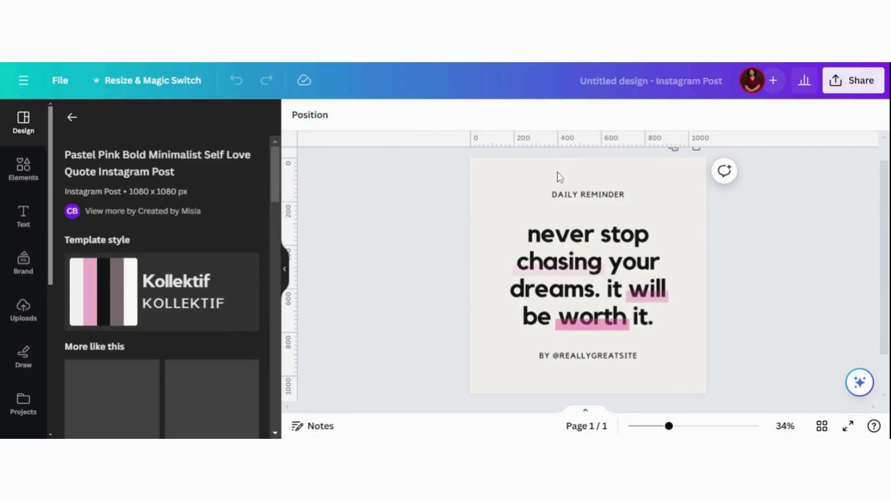
# Step: Replace the "DAILY REMINDER" heading text with "QUOTES"
pyautogui.click(589, 198)
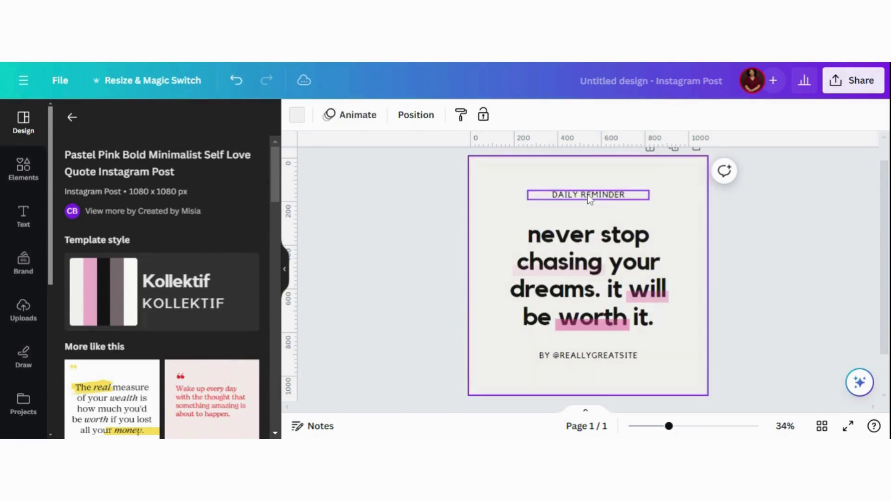
pyautogui.click(589, 195)
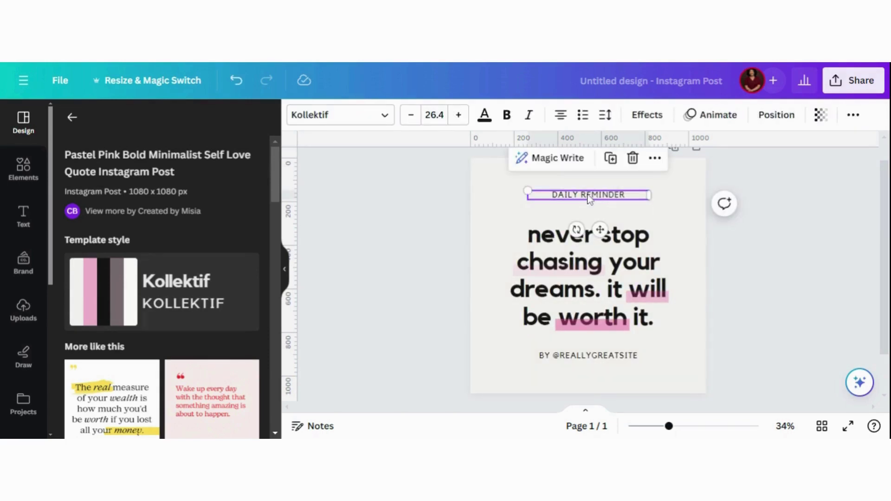
pyautogui.doubleClick(589, 198)
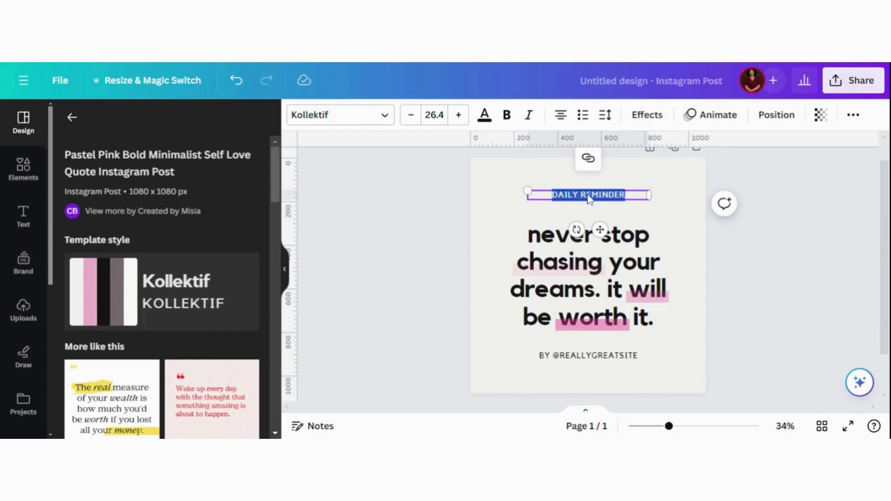
pyautogui.write('Q')
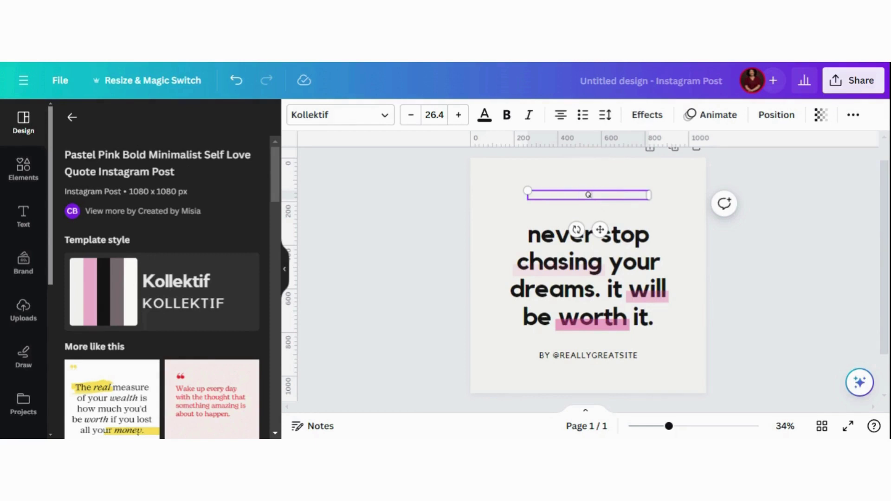
pyautogui.write('UOTES')
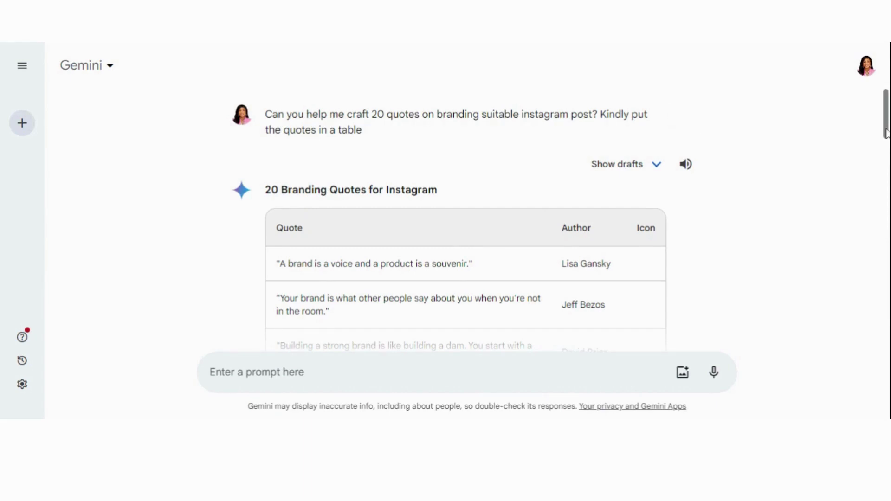
# Step: Switch to Gemini and review the generated table of 20 branding quotes and their authors
pyautogui.moveTo(886, 134)
pyautogui.mouseDown()
pyautogui.moveTo(886, 306)
pyautogui.moveTo(886, 121)
pyautogui.mouseUp()
pyautogui.moveTo(886, 134); pyautogui.dragTo(887, 310)
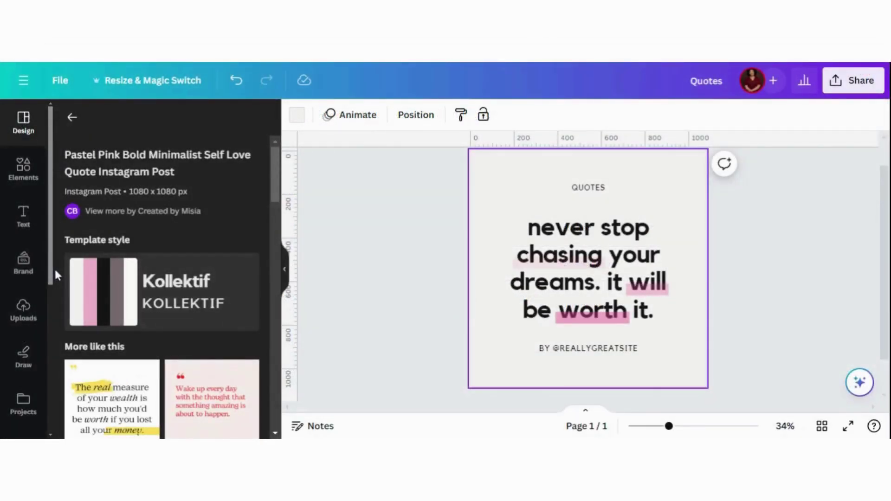
# Step: Switch to Canva, find the Bulk create app among the Canva apps and open it at its options for adding data
pyautogui.scroll(-3, 26, 325)
pyautogui.click(24, 341)
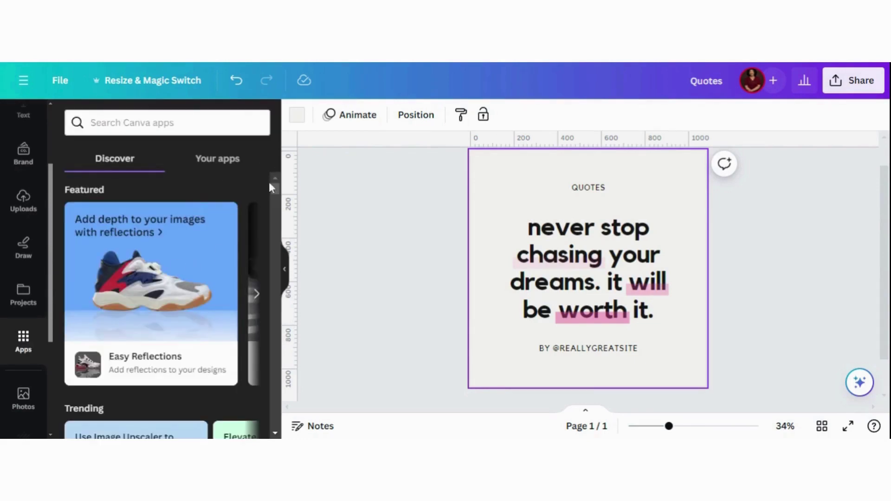
pyautogui.scroll(-5, 274, 191)
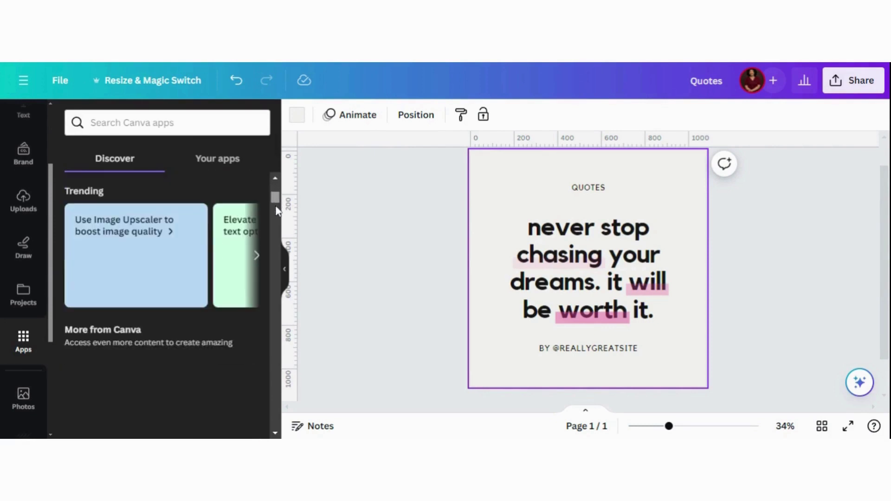
pyautogui.scroll(-3, 275, 211)
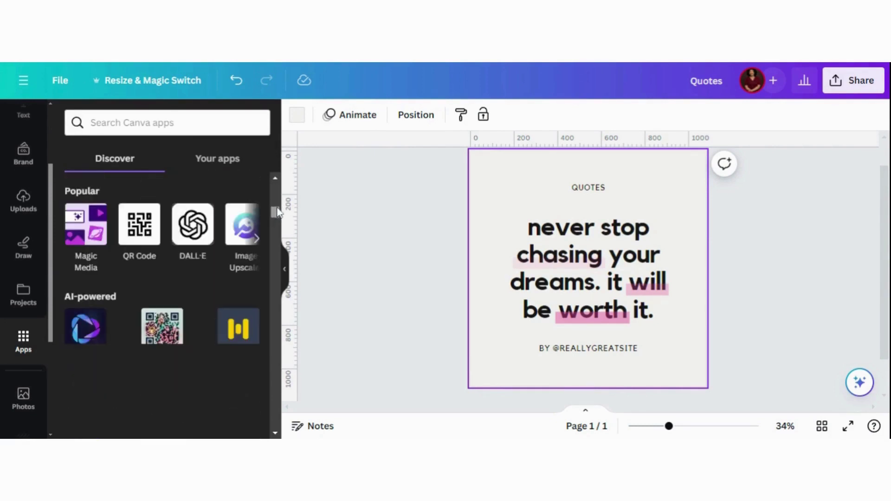
pyautogui.scroll(5, 277, 204)
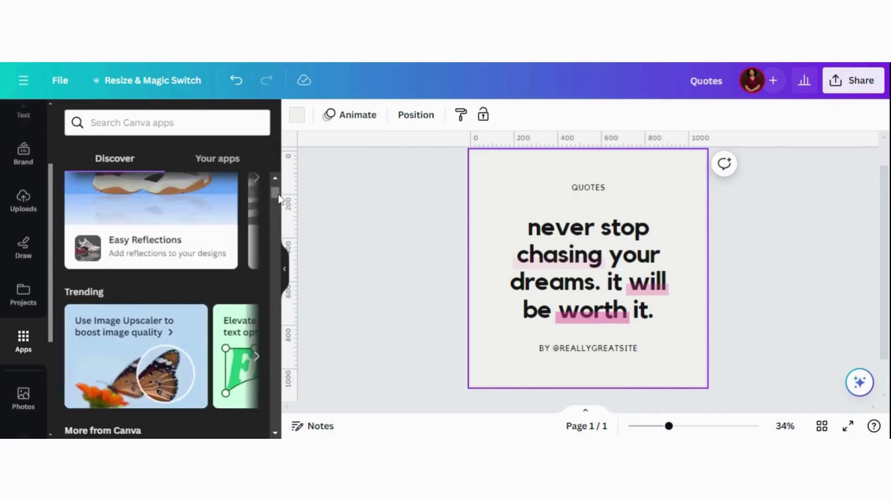
pyautogui.scroll(-2, 279, 203)
pyautogui.scroll(-1, 278, 204)
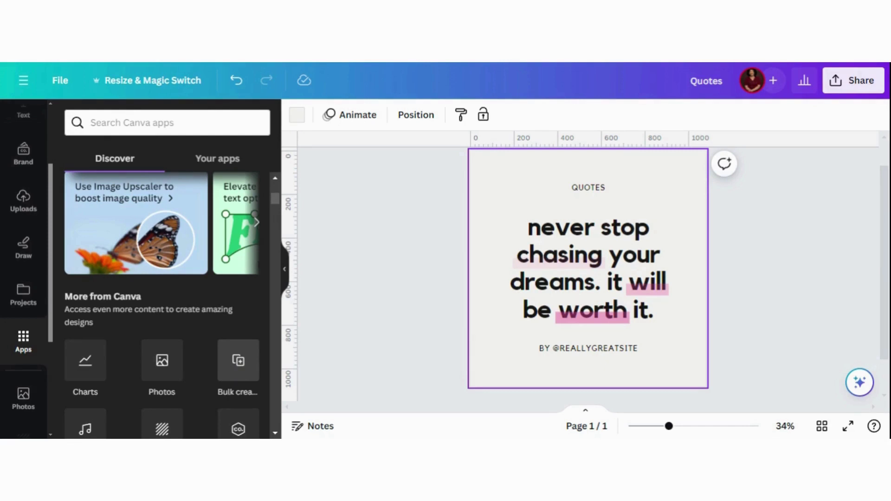
pyautogui.click(239, 371)
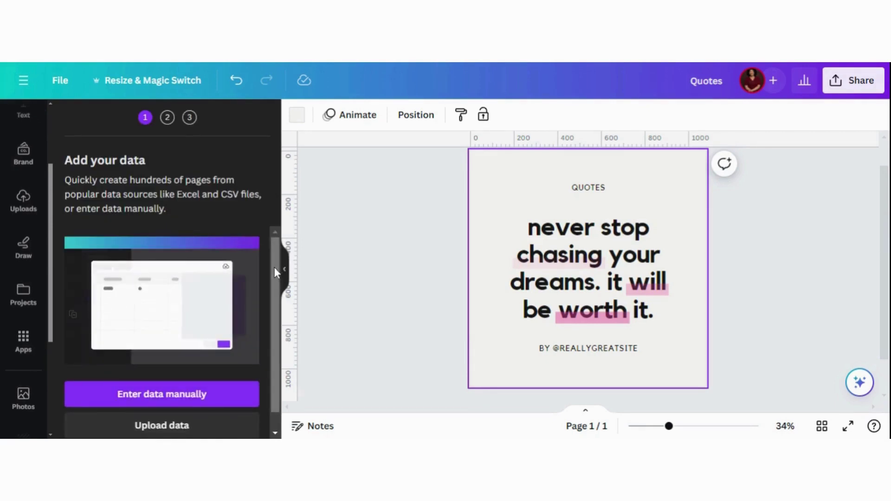
pyautogui.moveTo(274, 275); pyautogui.dragTo(275, 302)
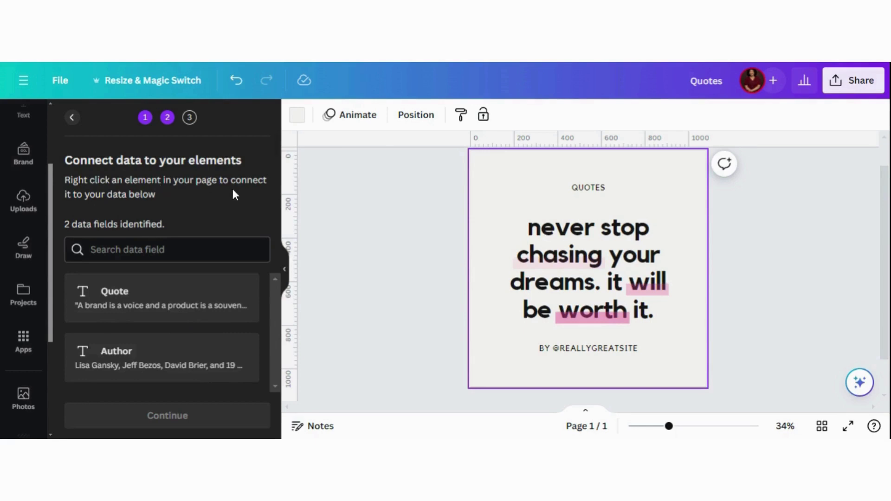
# Step: Connect the large "never stop chasing your dreams" text to the Quote data field
pyautogui.click(608, 261)
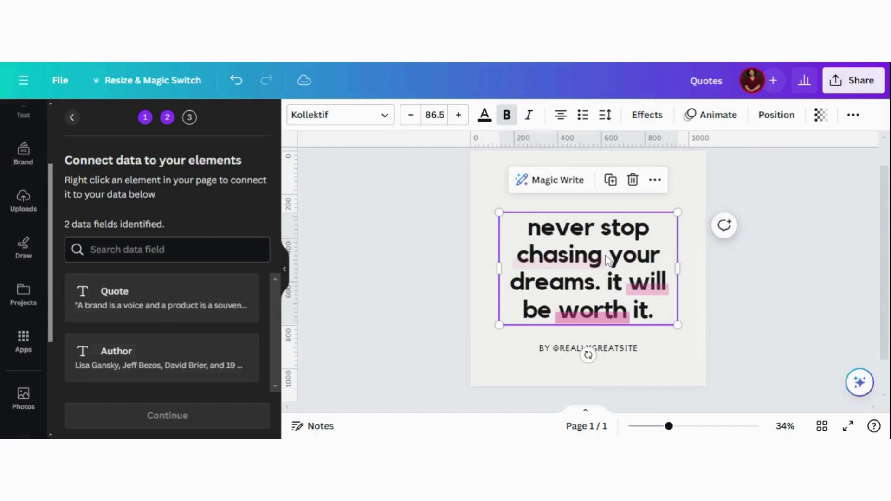
pyautogui.rightClick(608, 261)
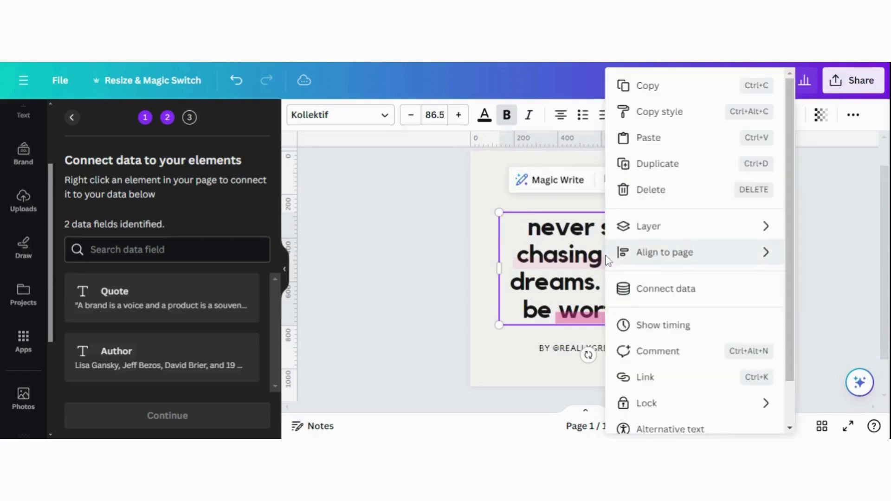
pyautogui.click(660, 297)
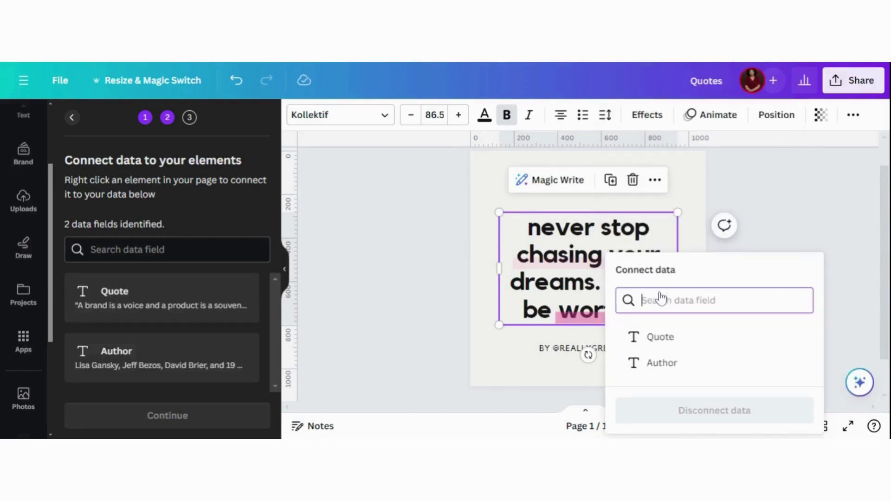
pyautogui.click(659, 339)
pyautogui.click(575, 352)
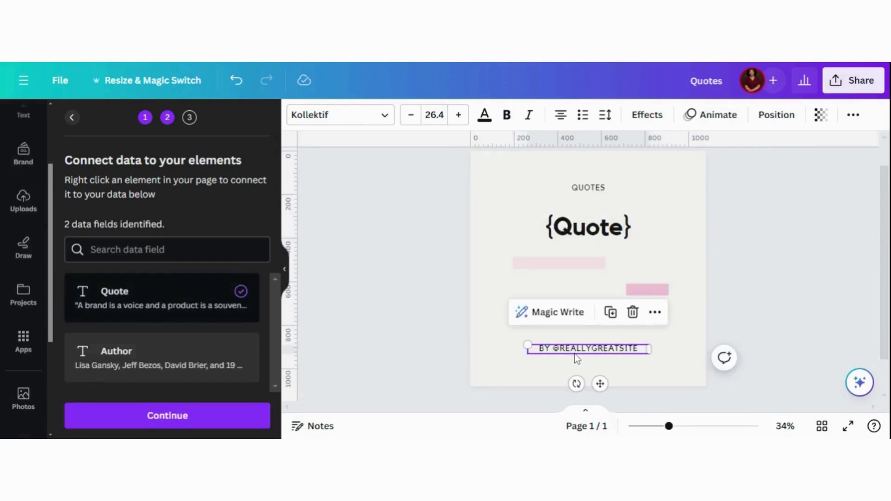
pyautogui.rightClick(577, 358)
pyautogui.click(659, 261)
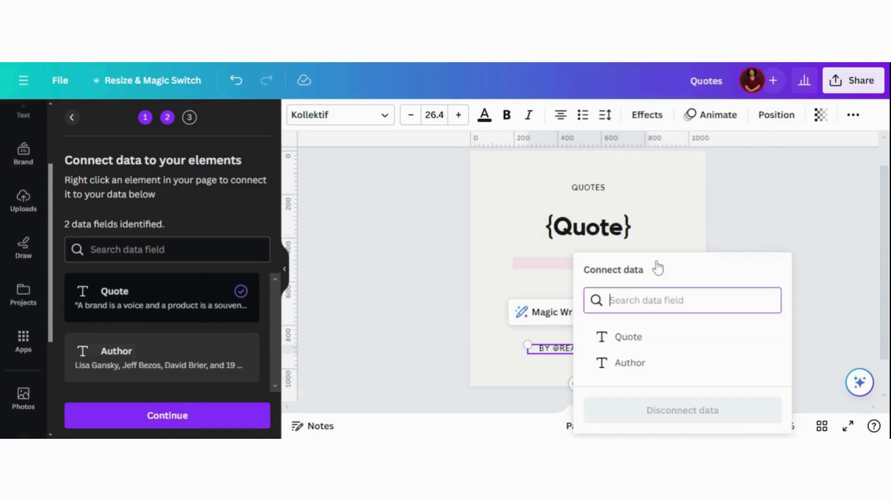
pyautogui.click(630, 367)
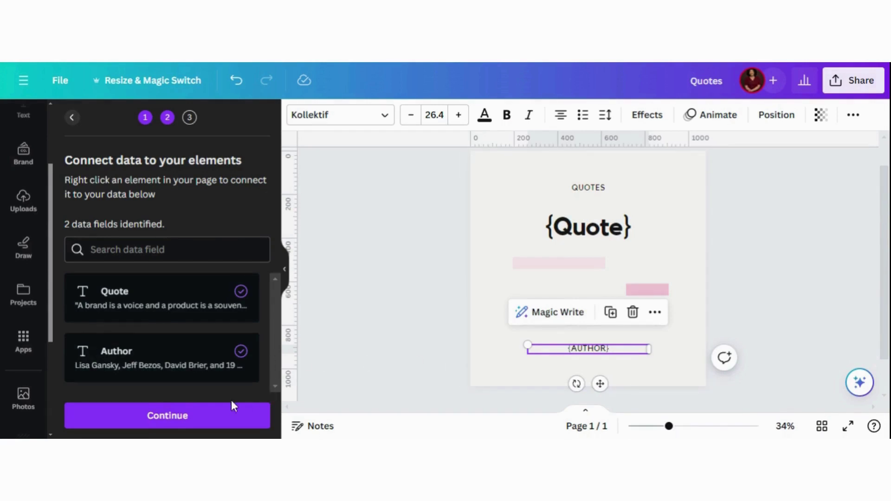
# Step: Continue to applying the data, exclude row 21 (Sources) and row 22 (web link), and generate the 20 designs
pyautogui.click(153, 420)
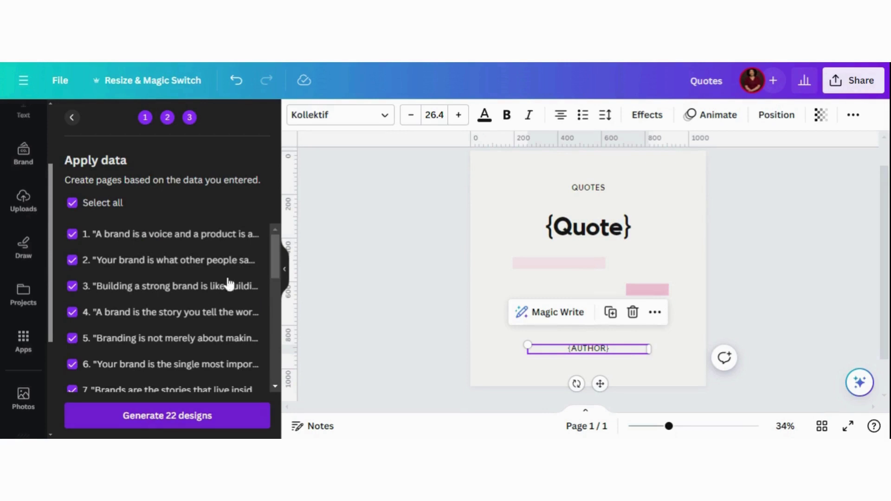
pyautogui.scroll(-3, 280, 267)
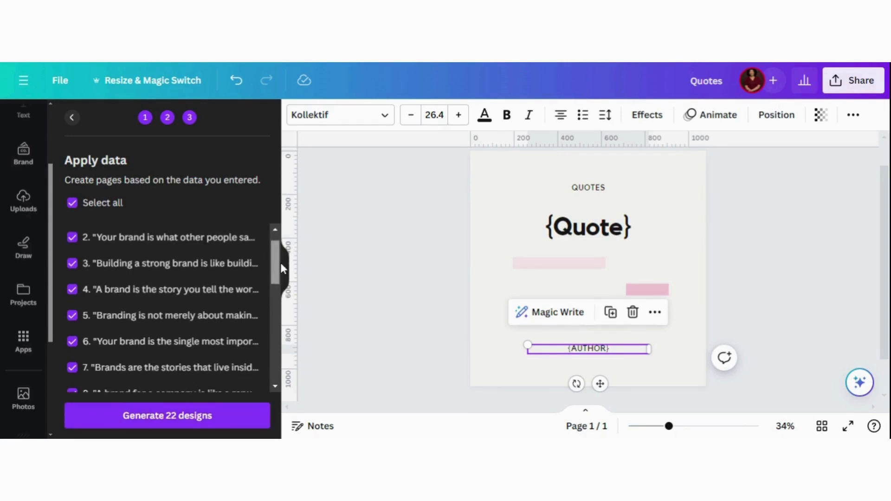
pyautogui.moveTo(279, 293); pyautogui.dragTo(279, 374)
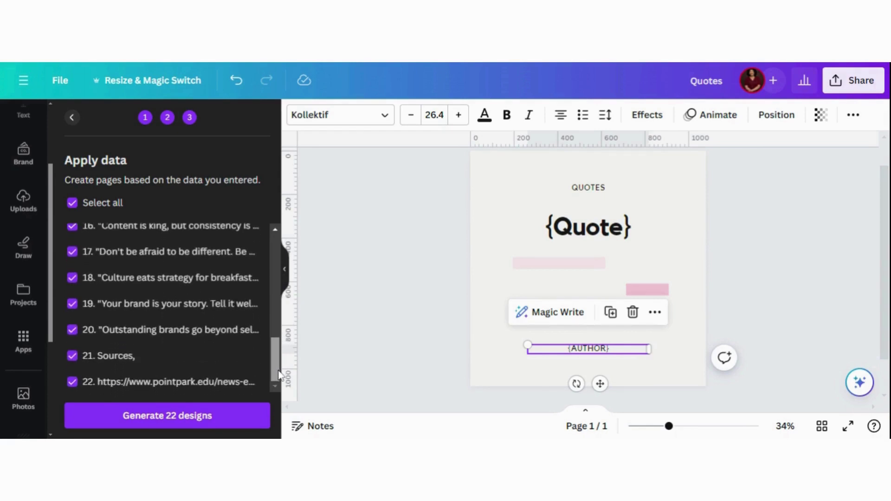
pyautogui.click(73, 357)
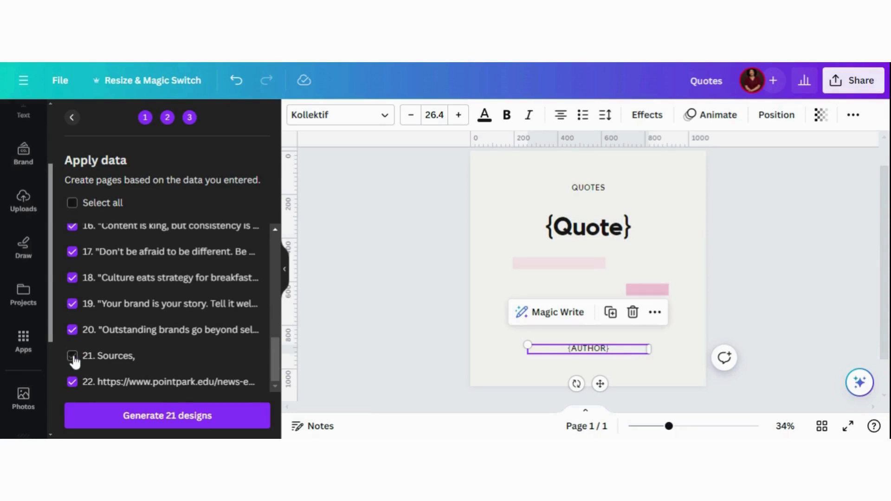
pyautogui.click(72, 383)
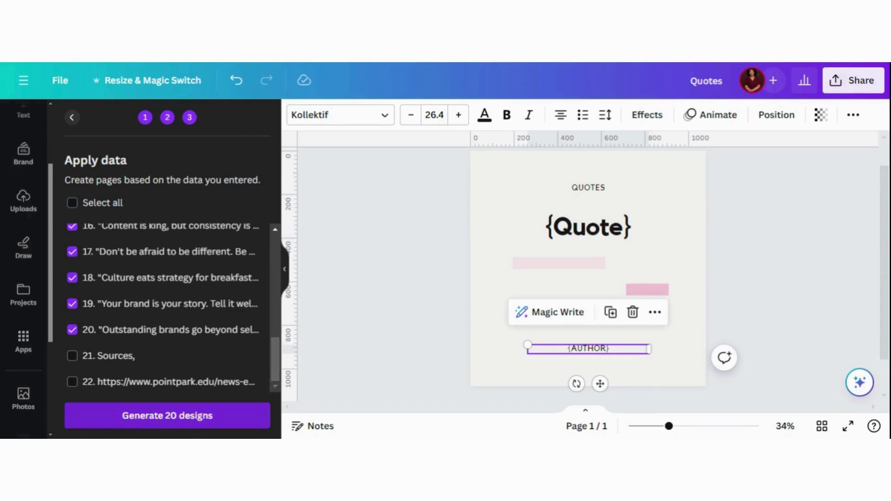
pyautogui.click(153, 417)
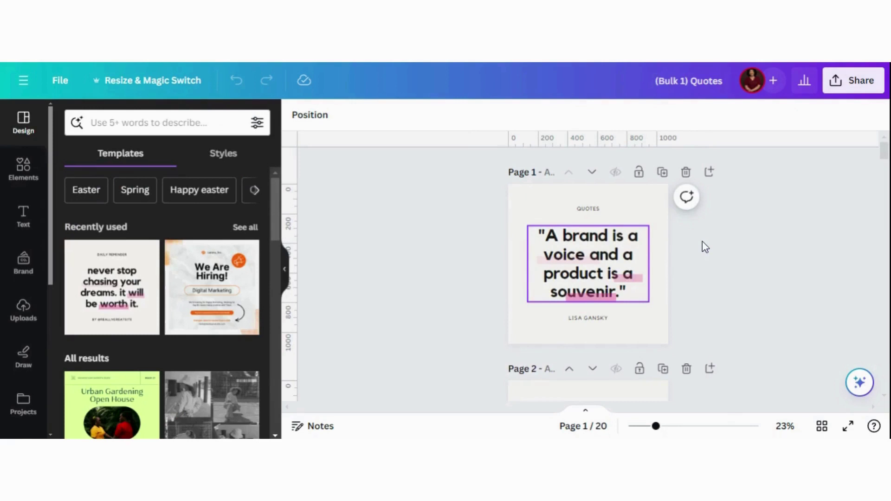
# Step: On page 2, move the overflowing "Your brand is what other people say" quote text slightly upward so it fits on the page
pyautogui.scroll(-5, 703, 241)
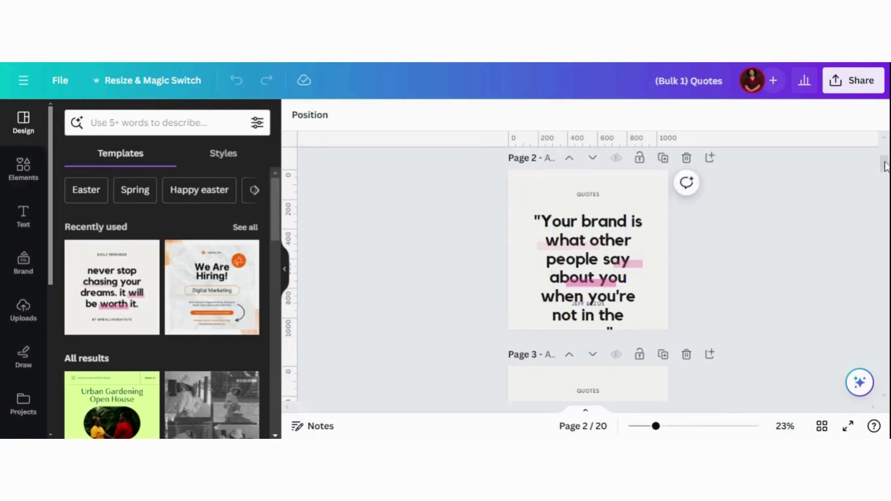
pyautogui.click(619, 242)
pyautogui.click(618, 233)
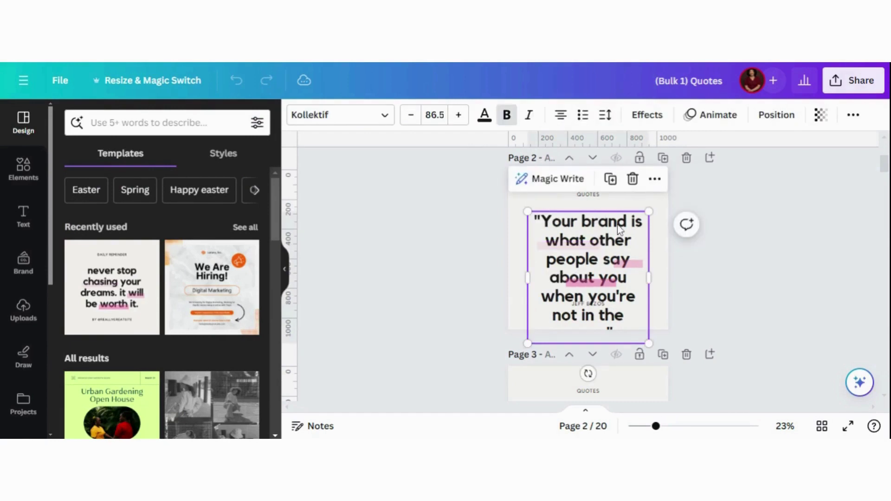
pyautogui.moveTo(618, 233); pyautogui.dragTo(616, 223)
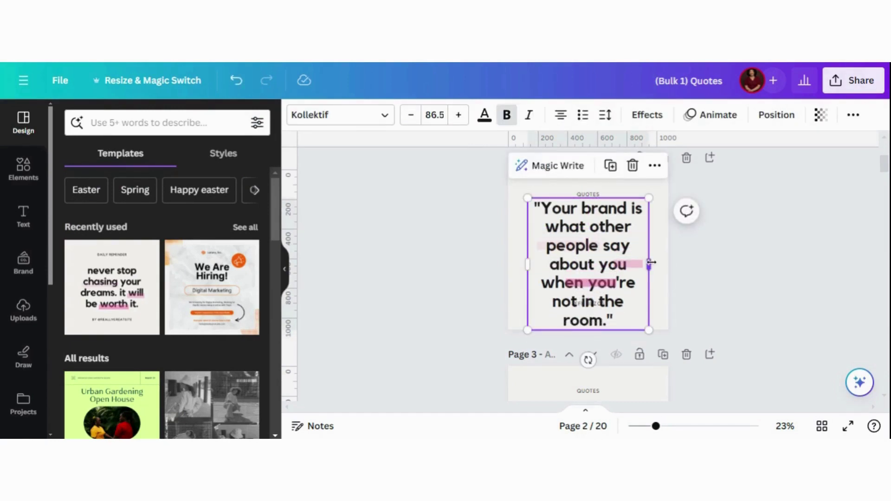
# Step: On page 2, widen the quote's text box to the right and shift it up and slightly left to uncover the author line
pyautogui.moveTo(658, 261); pyautogui.dragTo(660, 261)
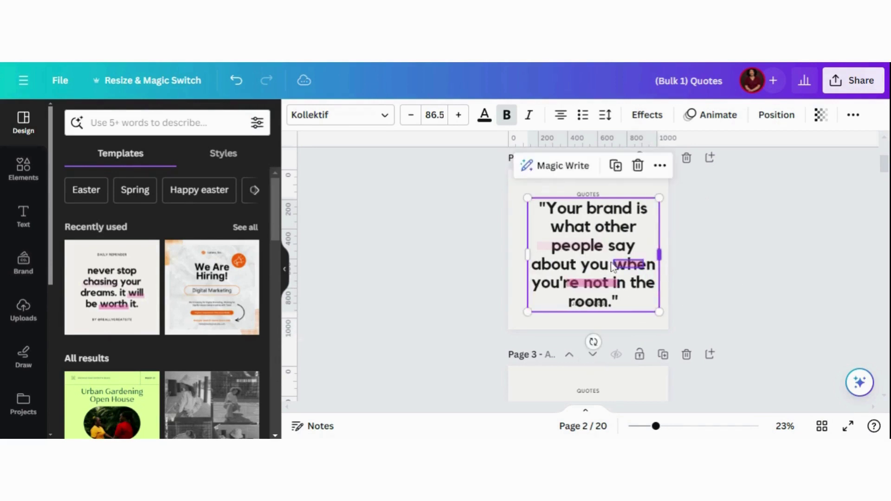
pyautogui.moveTo(595, 254); pyautogui.dragTo(591, 244)
# Step: Move page 2's author line down below the quote, and lower the quote slightly towards it
pyautogui.click(594, 306)
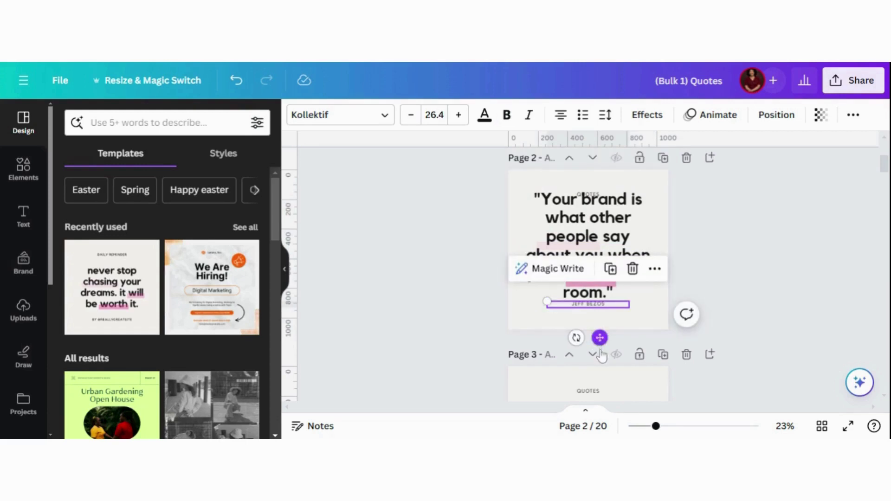
pyautogui.moveTo(599, 338); pyautogui.dragTo(599, 345)
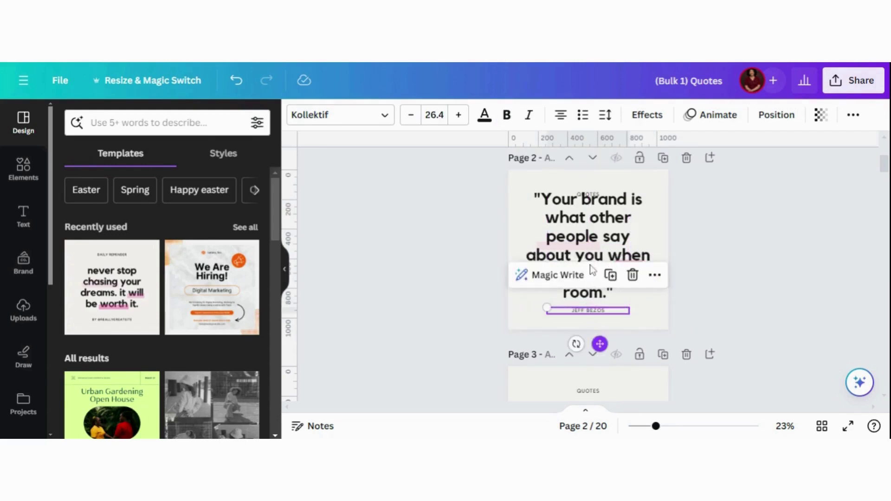
pyautogui.click(600, 235)
pyautogui.moveTo(600, 235); pyautogui.dragTo(604, 231)
# Step: Nudge page 2's author line slightly further down, and lower the quote to sit just below the QUOTES heading
pyautogui.click(599, 311)
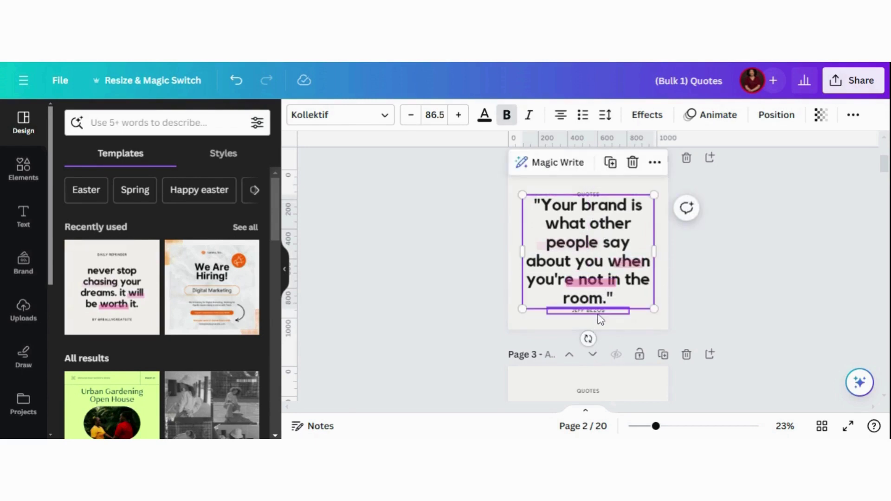
pyautogui.press('Down')
pyautogui.press('Down')
pyautogui.press('Down')
pyautogui.press('Down')
pyautogui.press('Down')
pyautogui.press('Down')
pyautogui.press('Down')
pyautogui.press('Down')
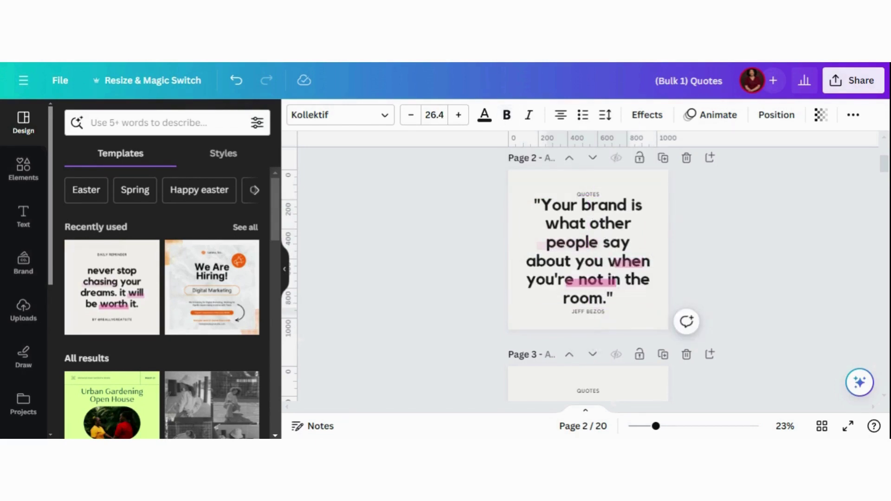
pyautogui.click(602, 253)
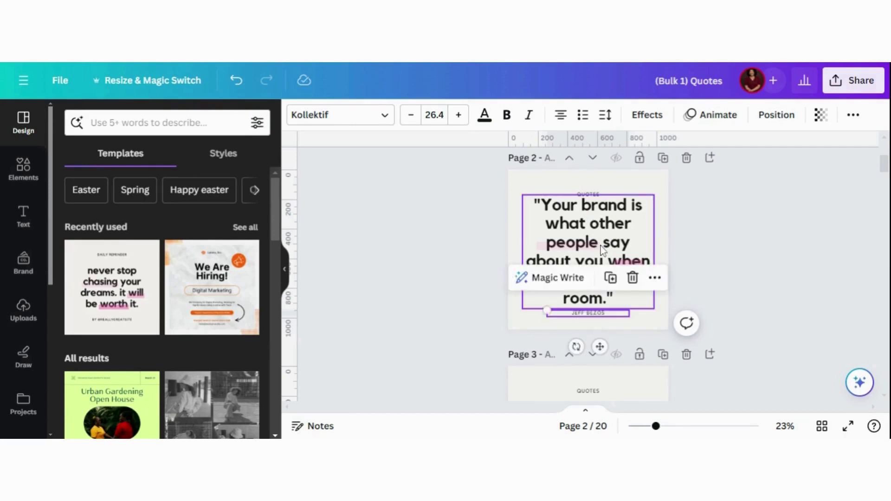
pyautogui.moveTo(602, 253); pyautogui.dragTo(599, 248)
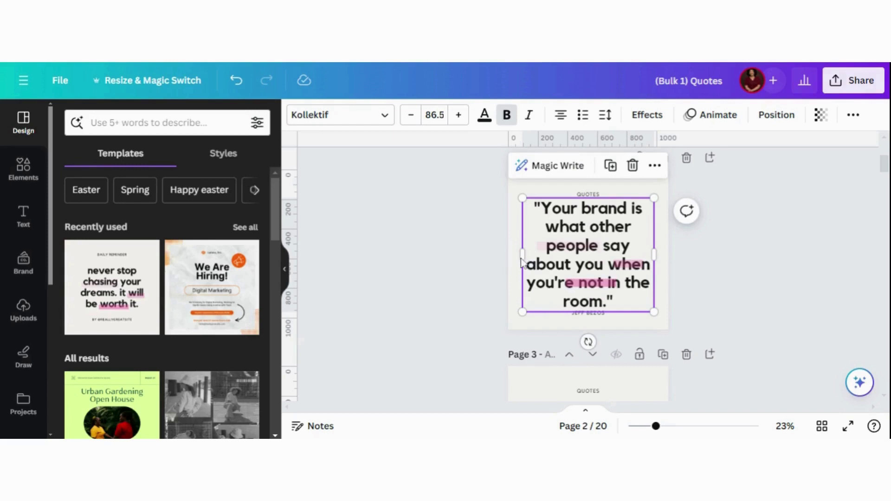
# Step: Widen page 2's quote text box leftward to the page edge and reposition it between the QUOTES heading and the author line
pyautogui.moveTo(523, 261); pyautogui.dragTo(508, 247)
pyautogui.moveTo(569, 246); pyautogui.dragTo(576, 264)
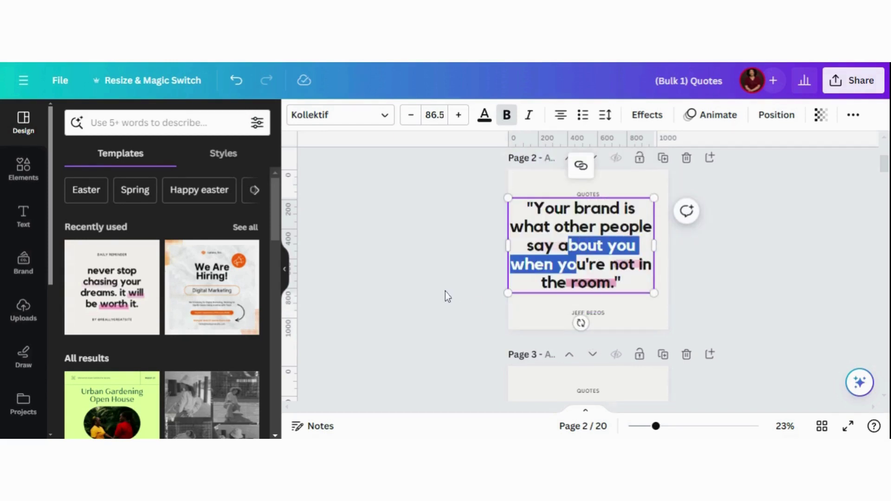
pyautogui.click(500, 300)
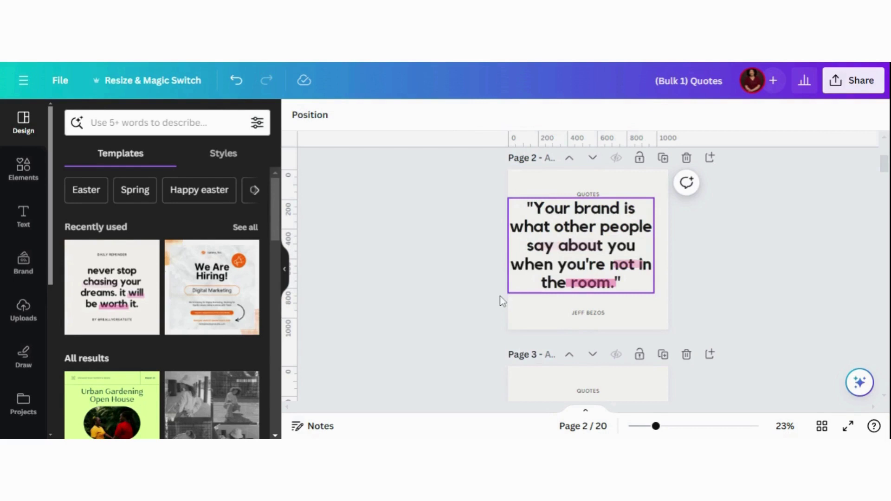
pyautogui.click(595, 236)
pyautogui.moveTo(595, 236); pyautogui.dragTo(602, 237)
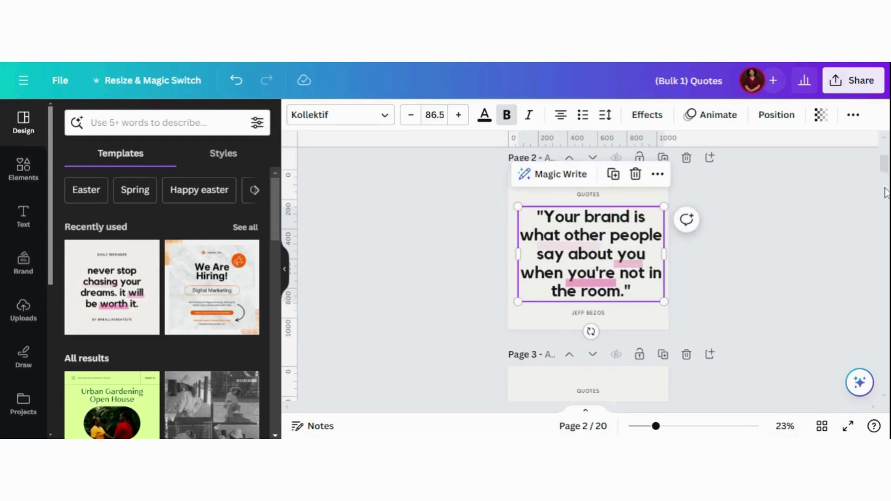
# Step: Review the generated quote pages through to page 20 and return to page 1
pyautogui.moveTo(885, 168); pyautogui.dragTo(884, 381)
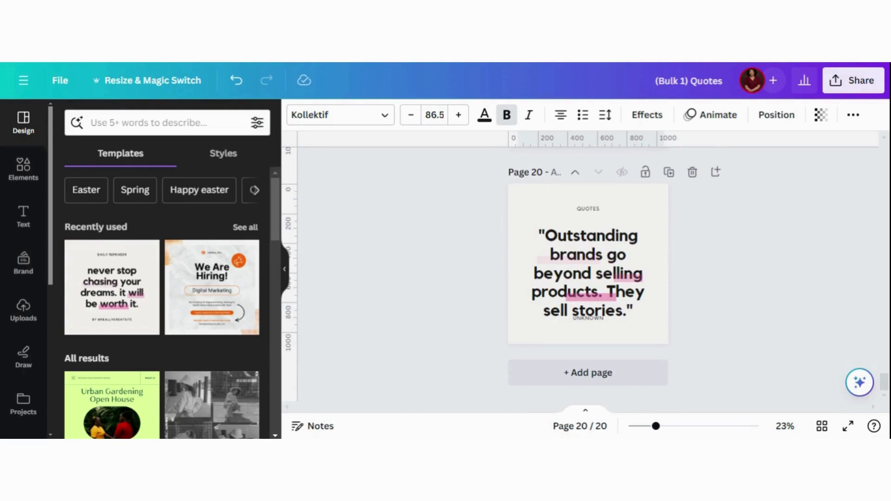
pyautogui.moveTo(885, 381); pyautogui.dragTo(885, 295)
pyautogui.moveTo(887, 258); pyautogui.dragTo(888, 221)
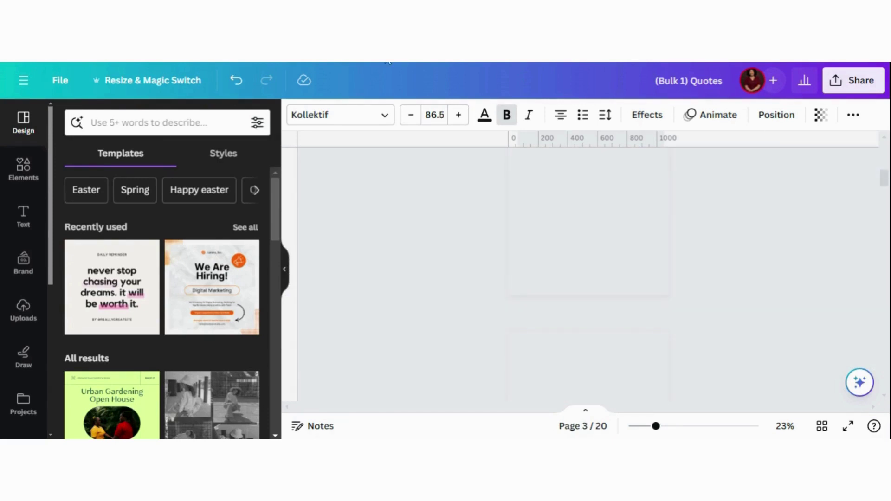
pyautogui.scroll(5, 705, 247)
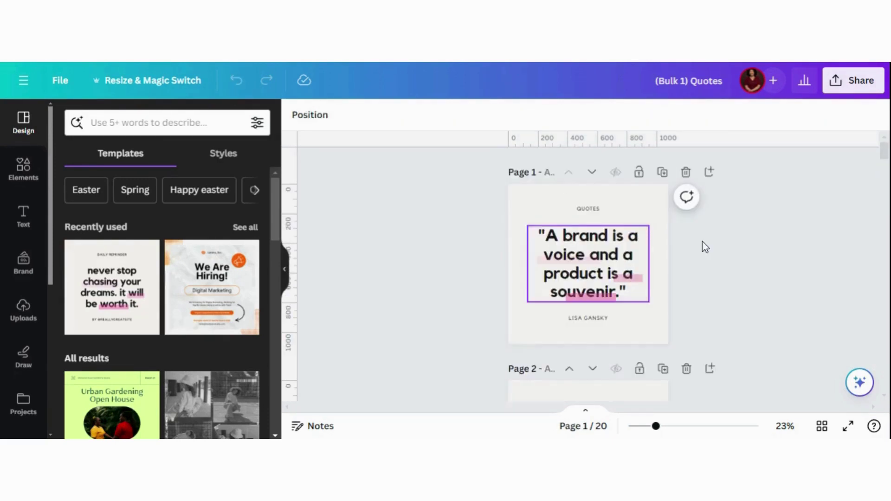